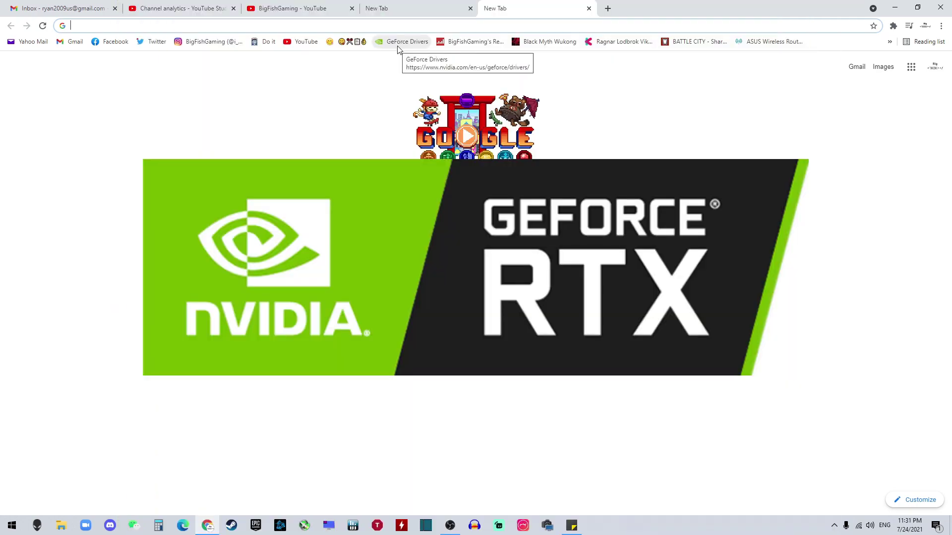
- Search NVIDIA's driver site for RTX 3080 Laptop GPU drivers and mark the newest Game Ready release, 471.41
click(398, 43)
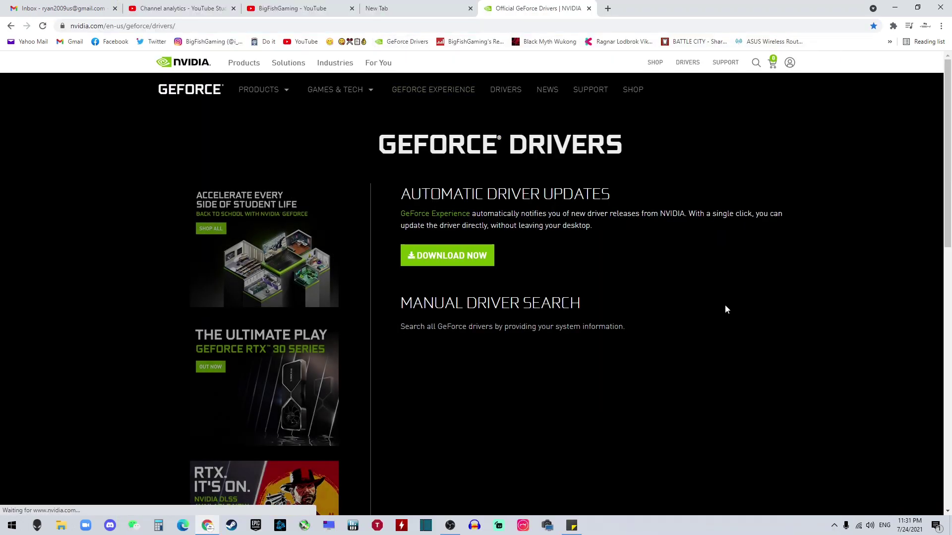
scroll(589, 301, down, 2)
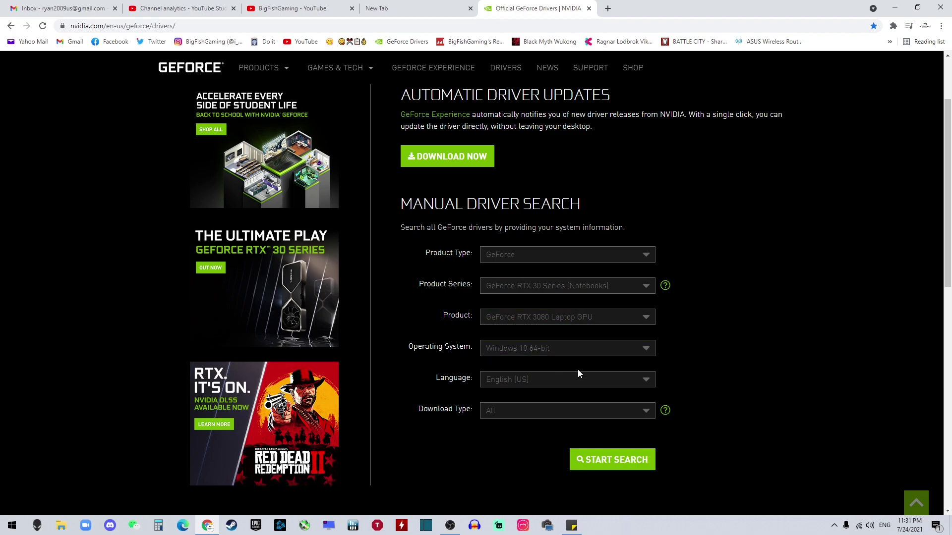
click(602, 464)
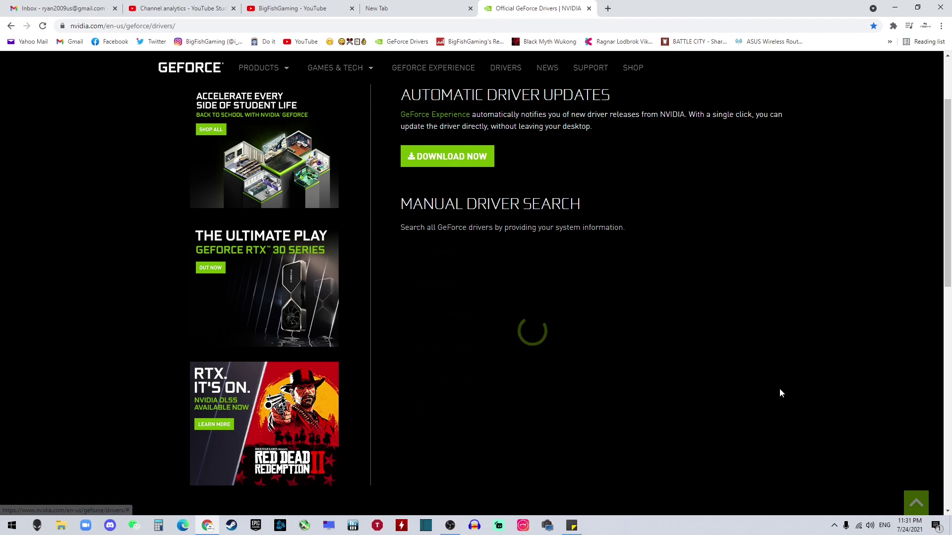
scroll(737, 360, down, 2)
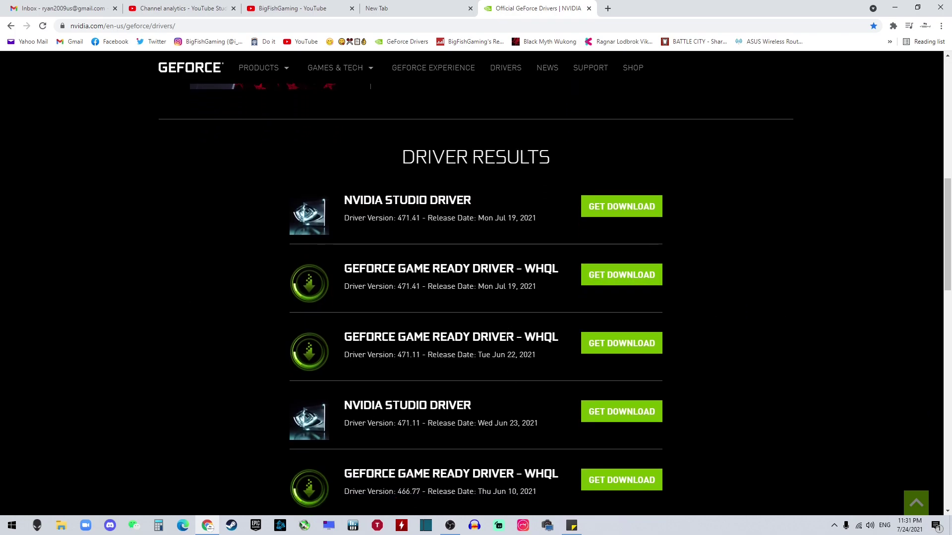
drag(476, 287, 527, 286)
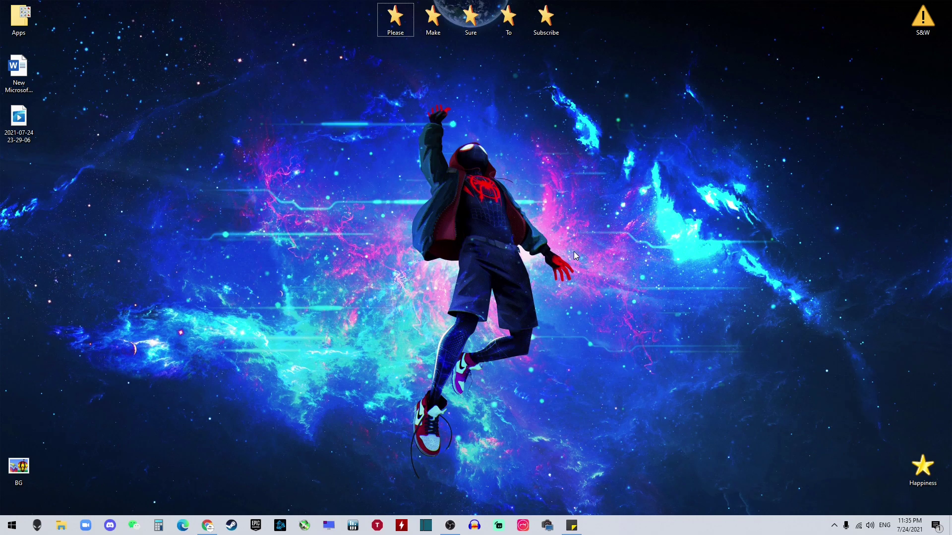
- Search 'power' to reach the power plan options, then hide and re-show the additional plans
key(super)
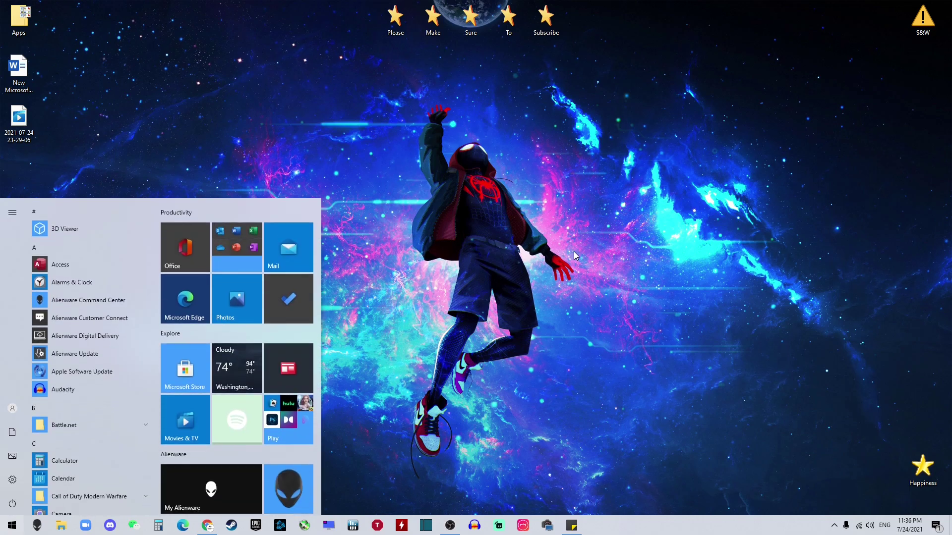
text(power)
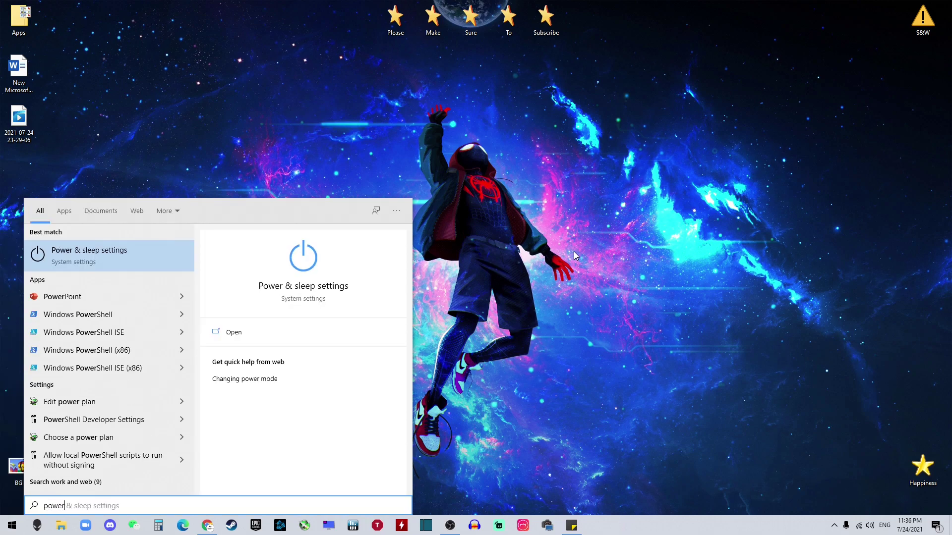
key(Return)
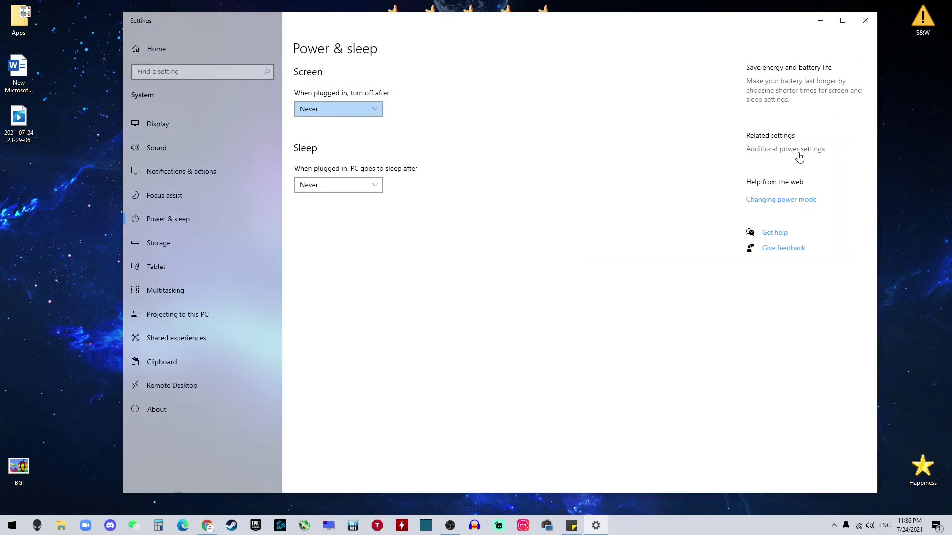
click(799, 151)
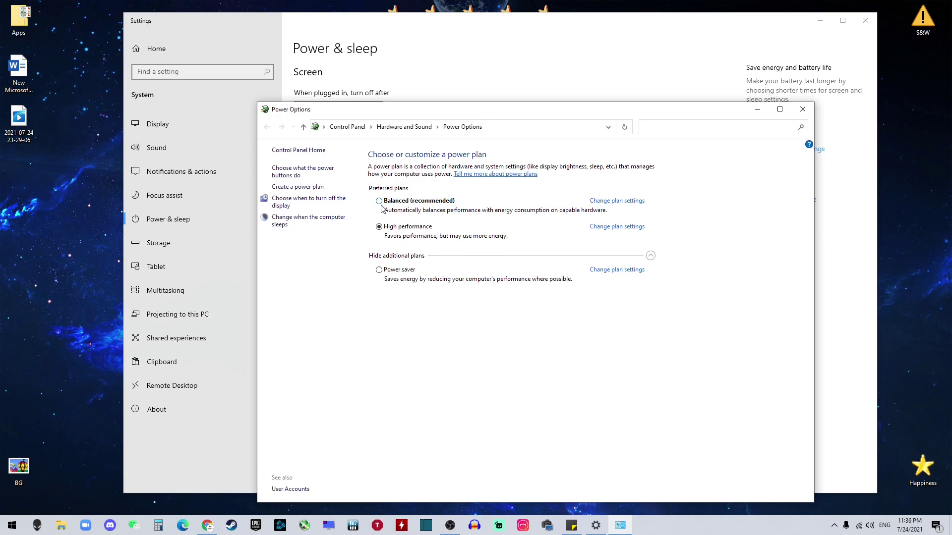
click(650, 256)
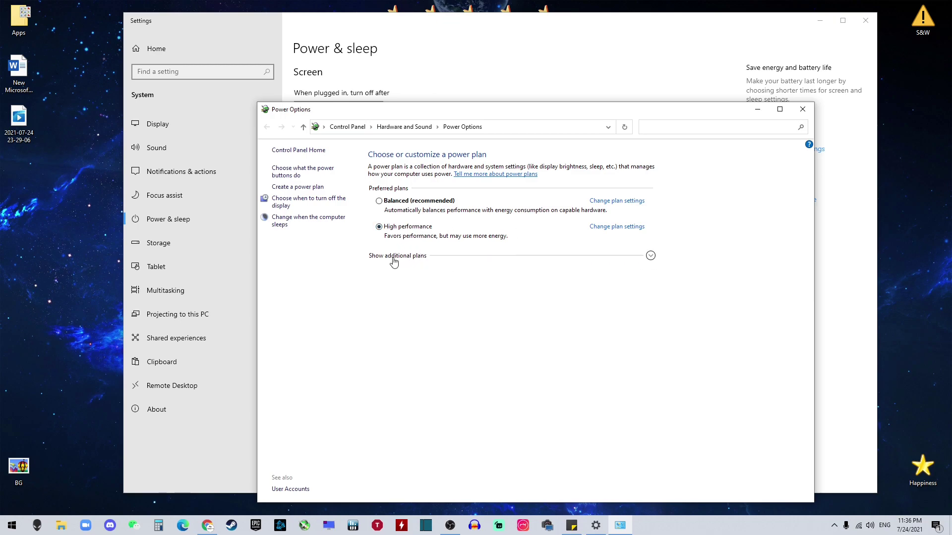
click(650, 257)
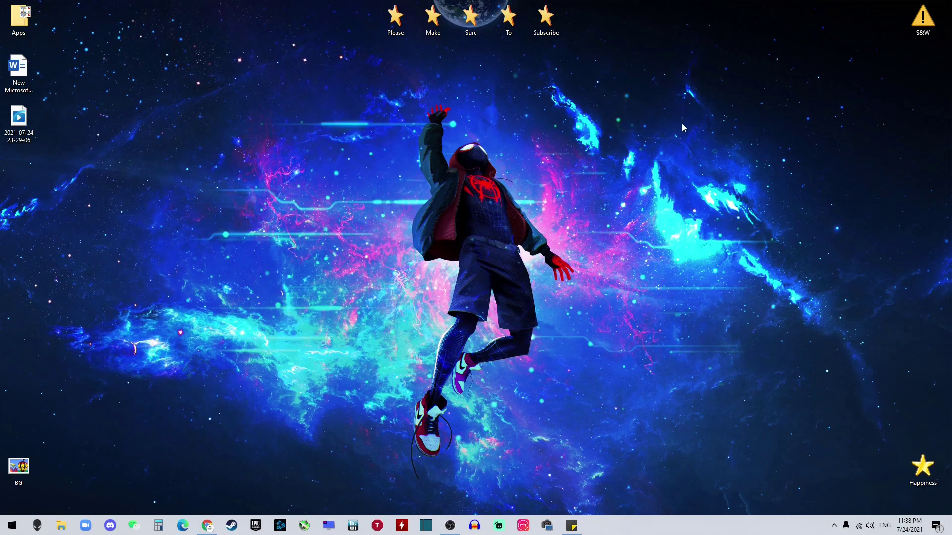
- From the desktop's Display settings, go to Storage and open 'Change where new content is saved'
right_click(328, 253)
click(370, 228)
right_click(351, 277)
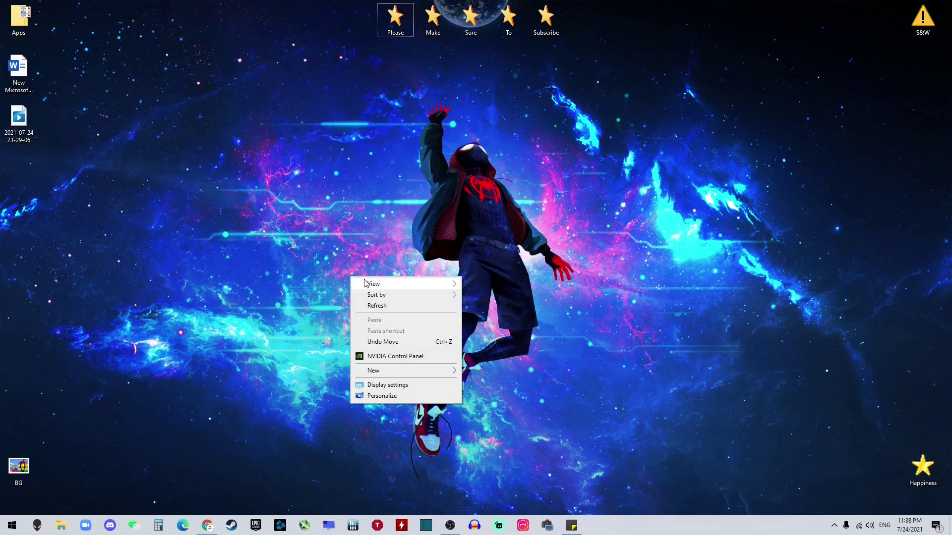
click(422, 389)
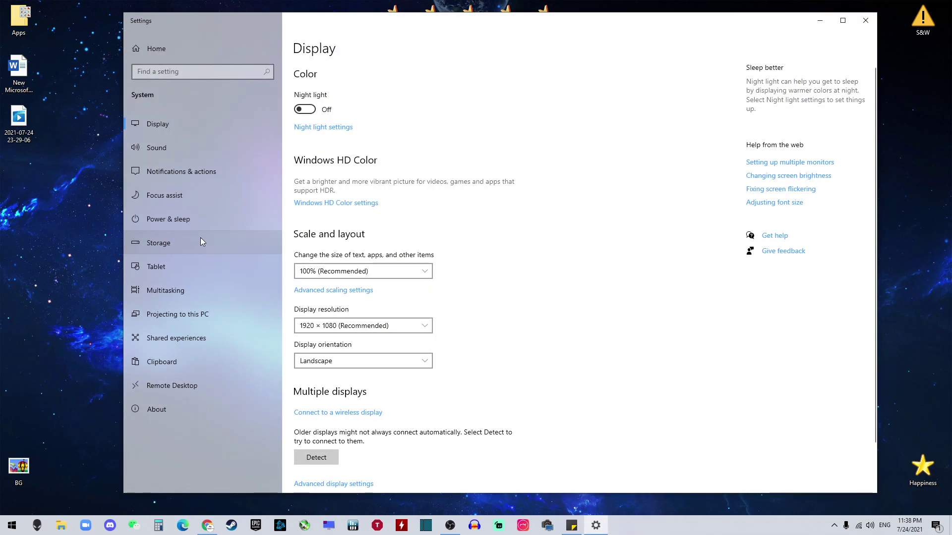
click(189, 250)
scroll(478, 385, down, 2)
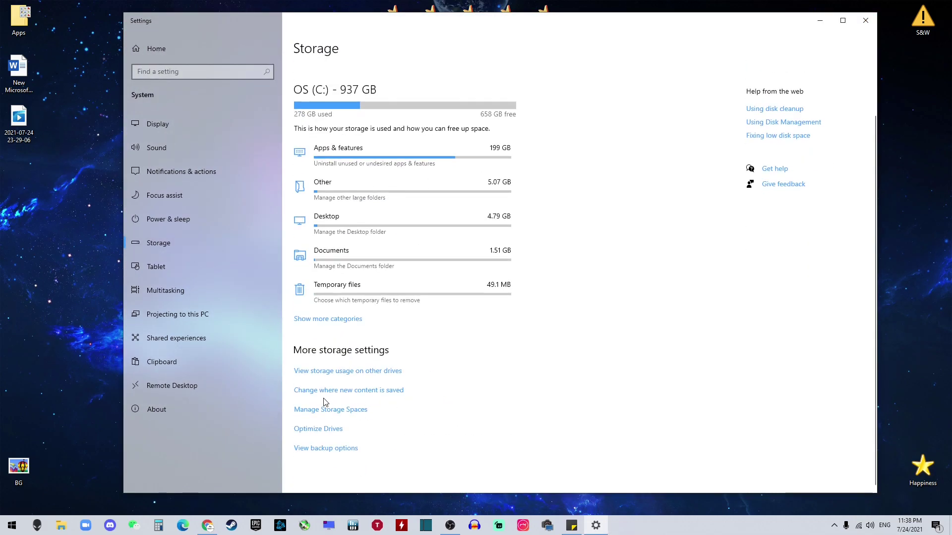
click(395, 392)
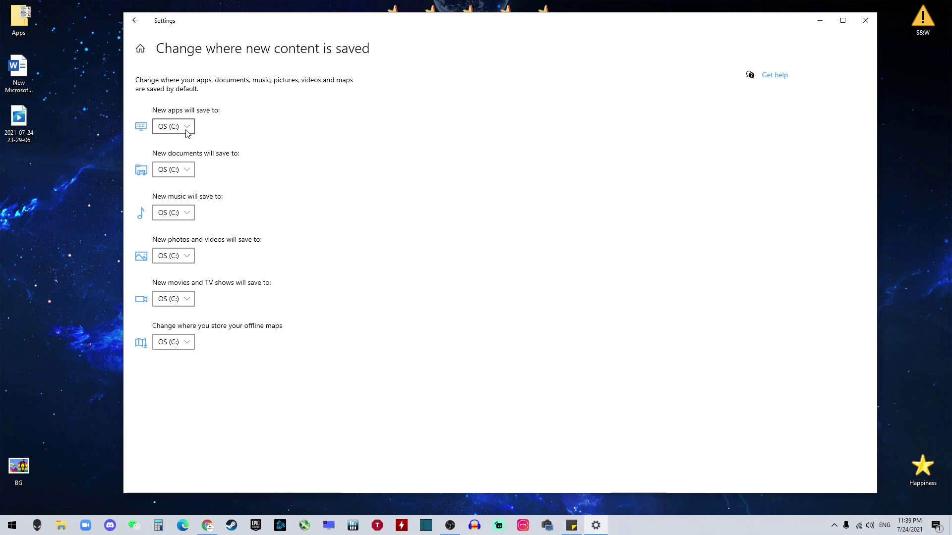
- Choose GamingNeverEnds (E:) for new apps, documents, music, photos and videos, and movies and TV
click(187, 128)
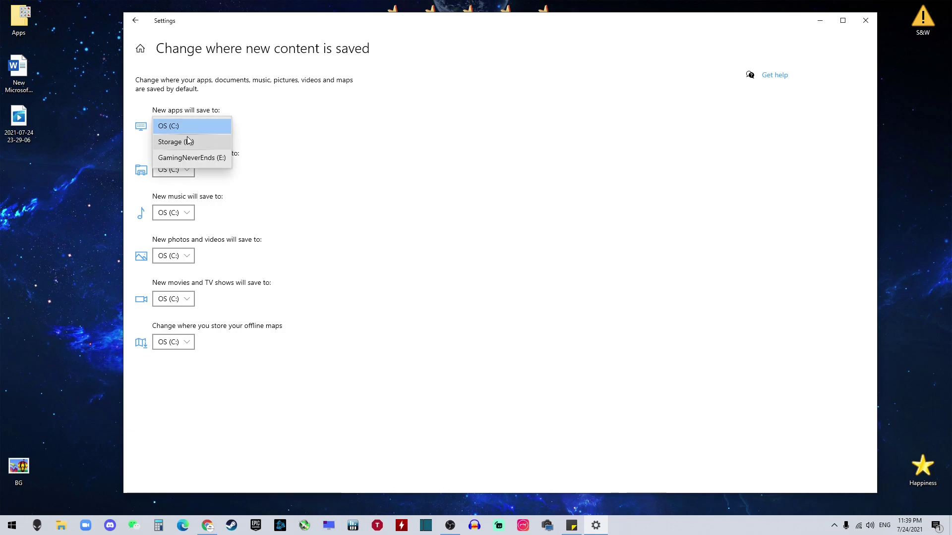
click(193, 163)
click(193, 170)
click(191, 201)
click(192, 212)
click(191, 244)
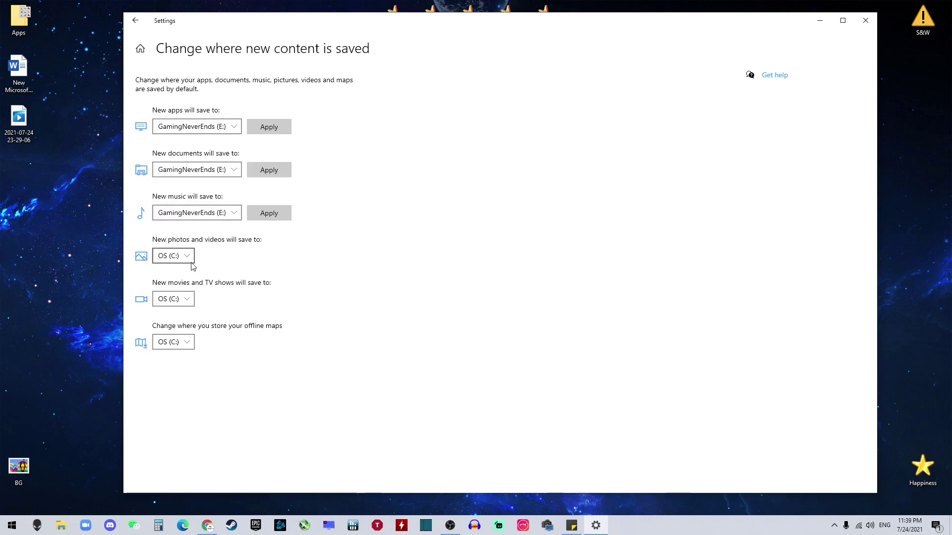
click(193, 256)
click(192, 287)
click(192, 299)
click(191, 330)
- Apply the GamingNeverEnds (E:) location for each of the five content types
click(284, 129)
click(282, 170)
click(283, 212)
click(277, 255)
click(278, 299)
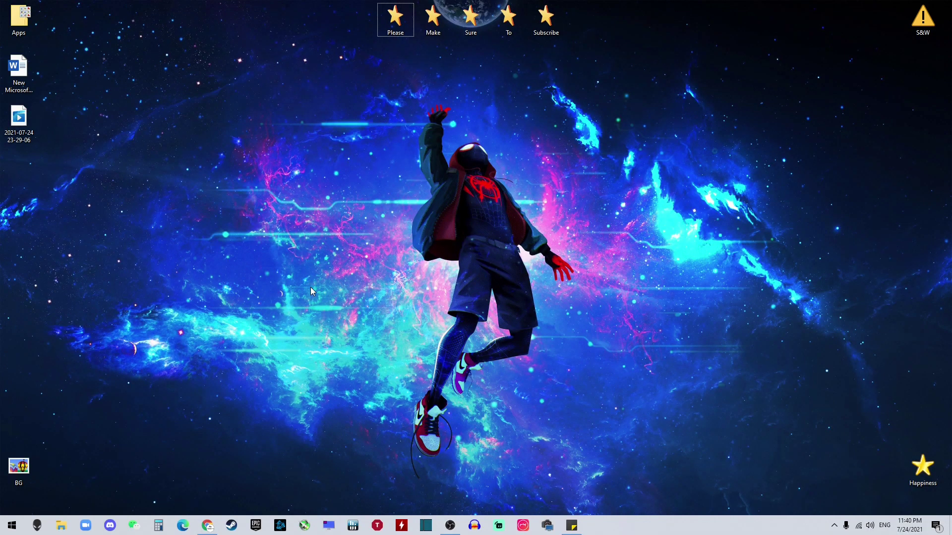
- Return to the Storage settings through the desktop's Display settings
right_click(311, 290)
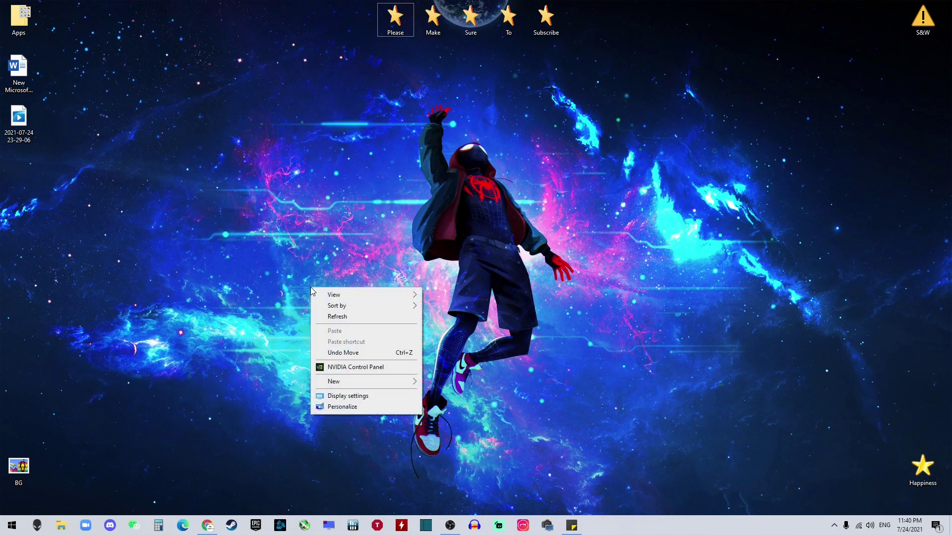
right_click(281, 290)
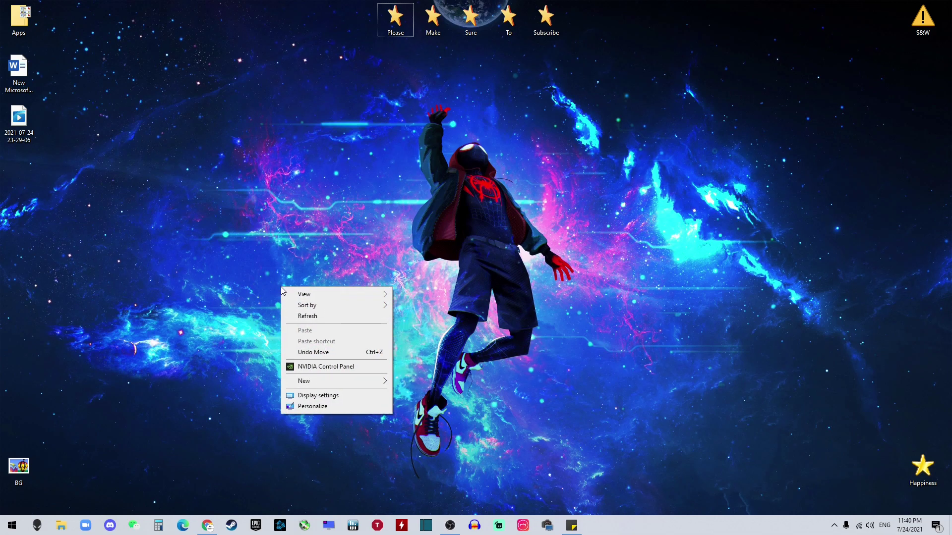
click(324, 397)
click(180, 249)
- Keep Storage Sense on, set it to run every day, and clean up unneeded files now
click(306, 97)
click(305, 96)
click(374, 113)
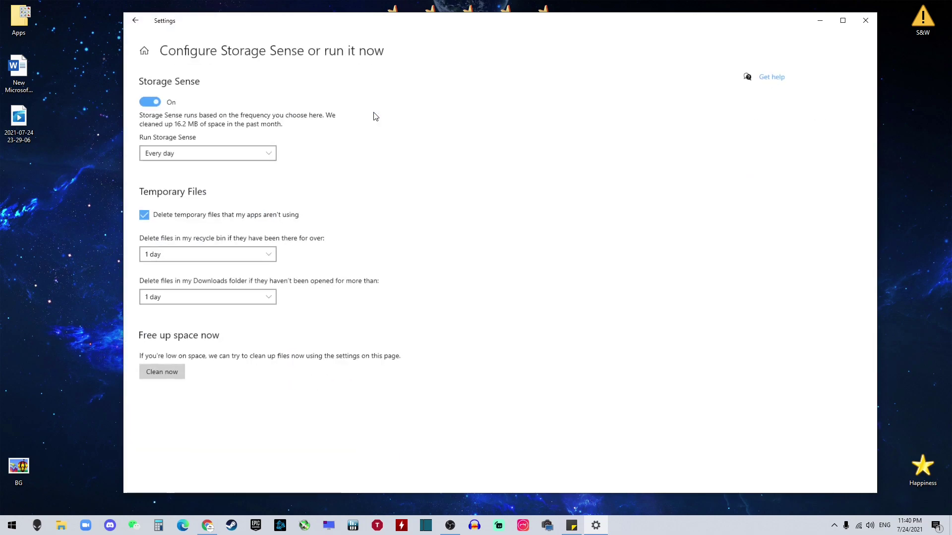
click(183, 152)
click(183, 156)
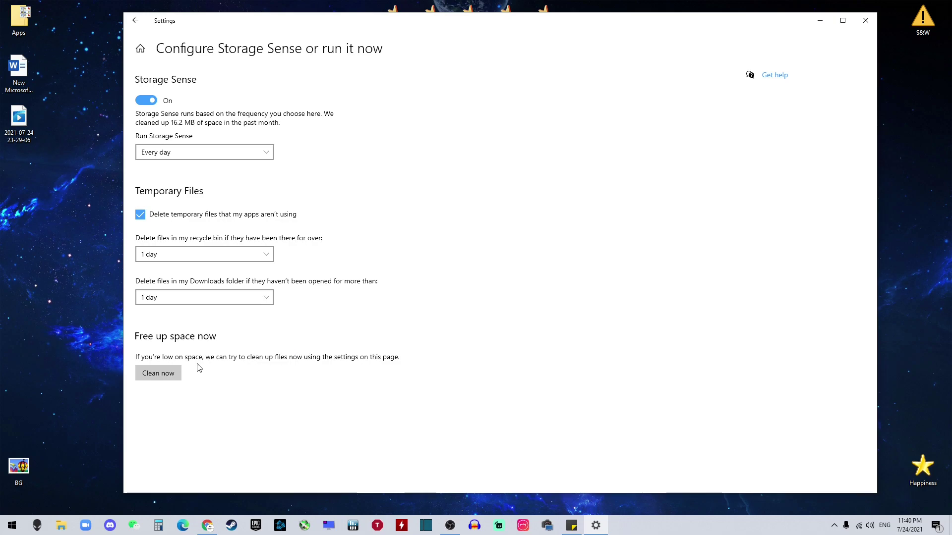
click(166, 378)
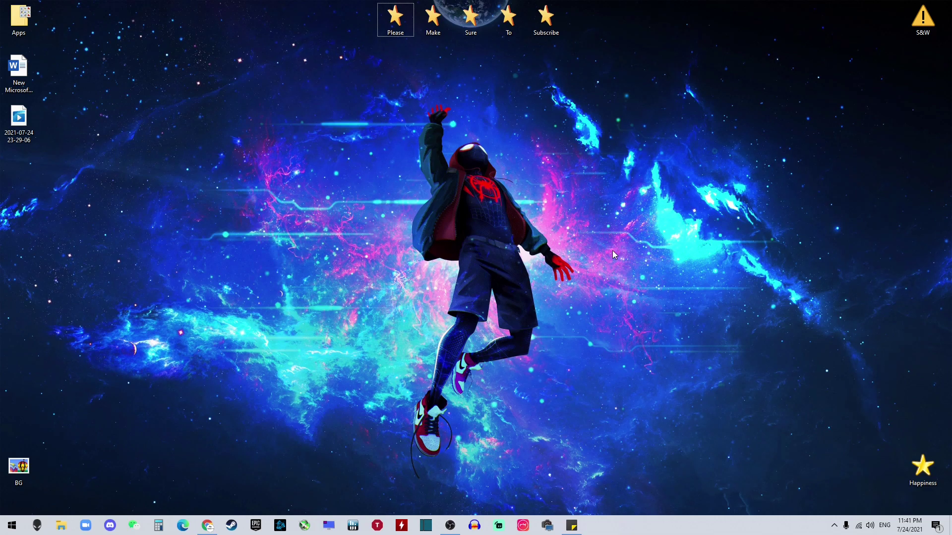
key(ctrl+shift+Escape)
click(585, 130)
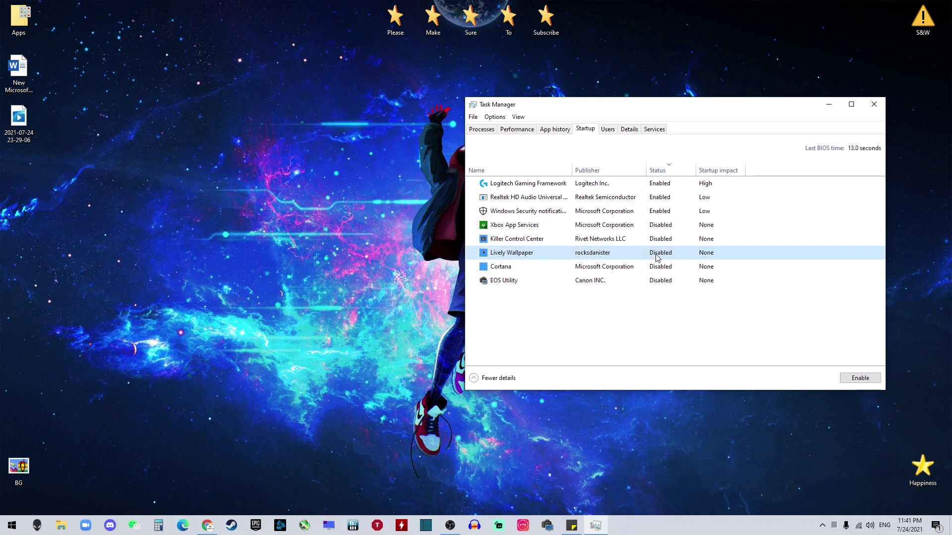
click(655, 282)
click(500, 267)
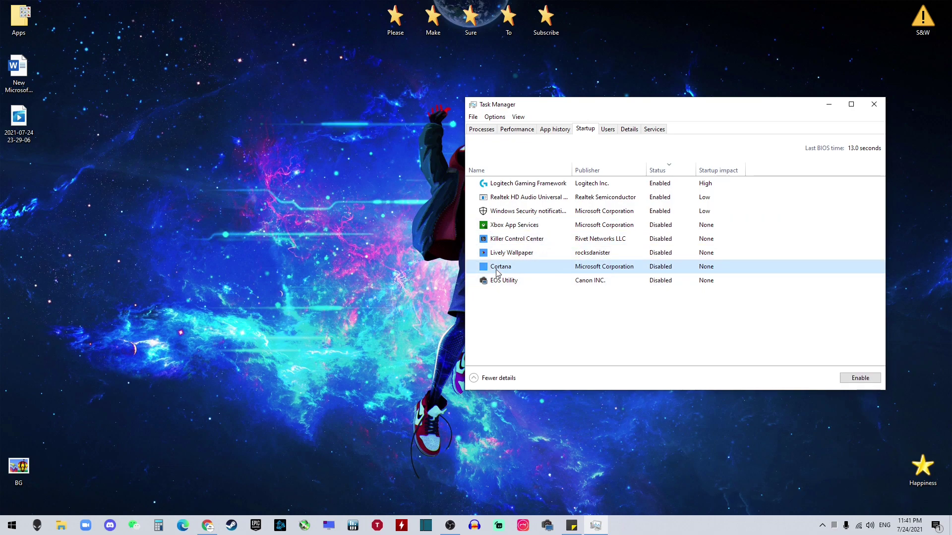
click(516, 259)
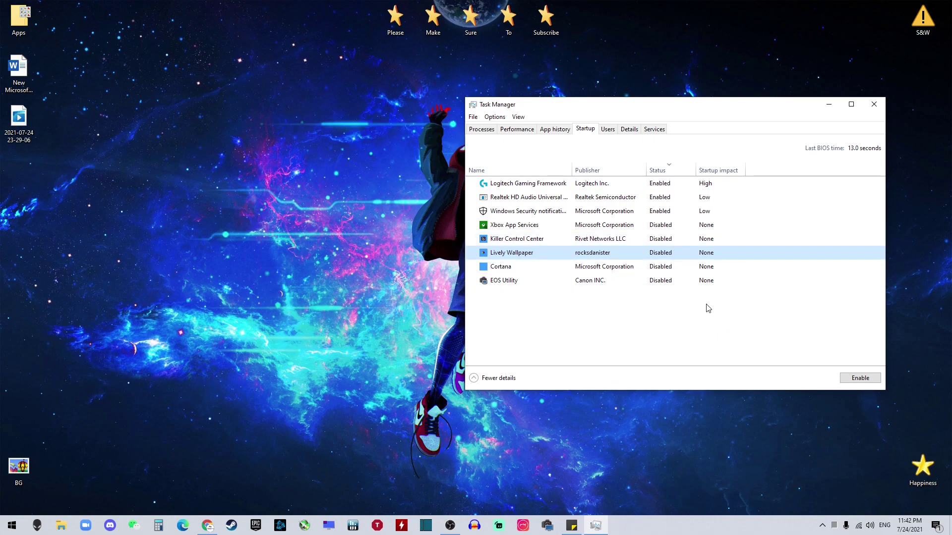
key(alt+F4)
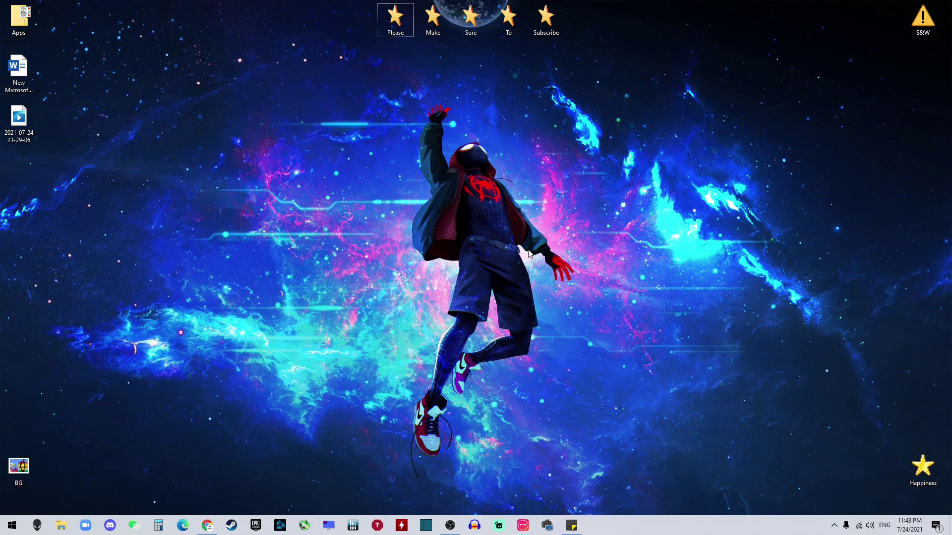
- Open the System Protection tab of This PC's advanced system settings from File Explorer
key(super)
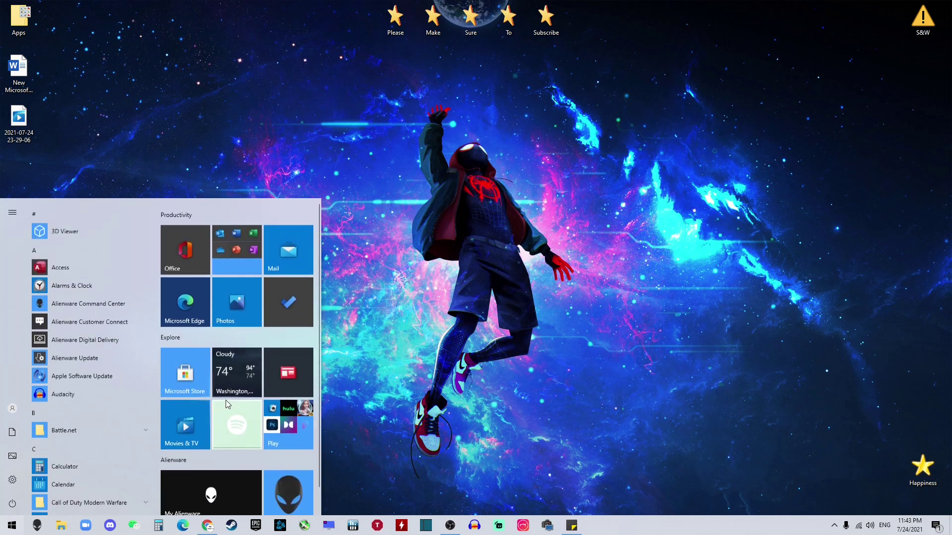
click(128, 460)
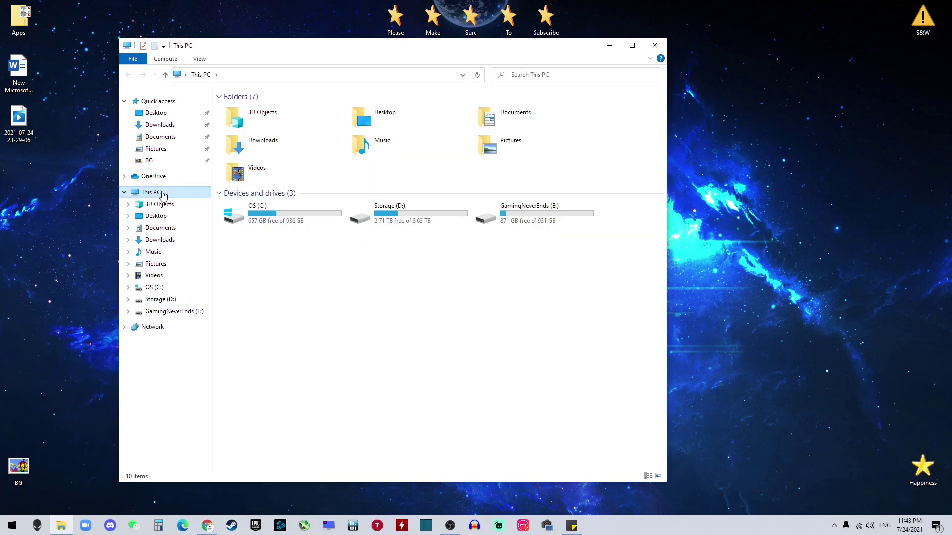
right_click(159, 192)
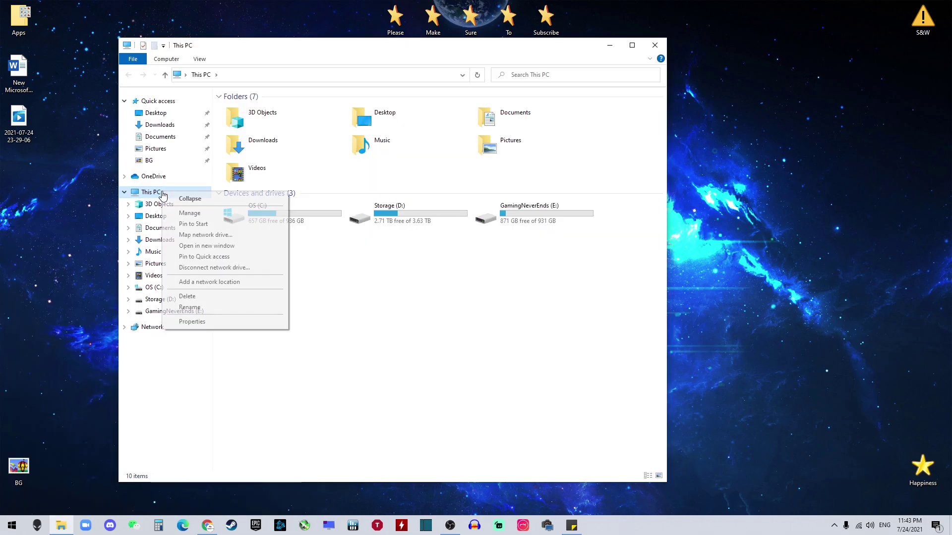
click(241, 323)
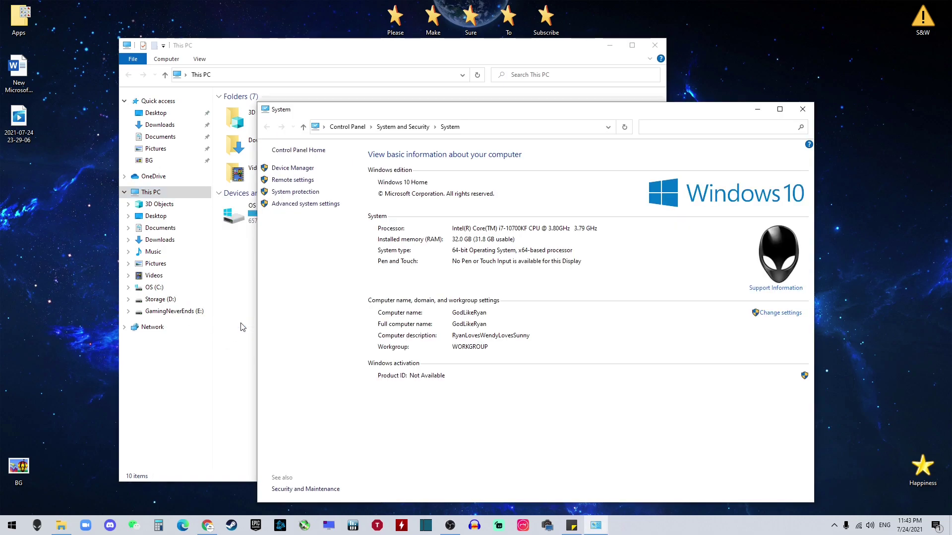
click(331, 208)
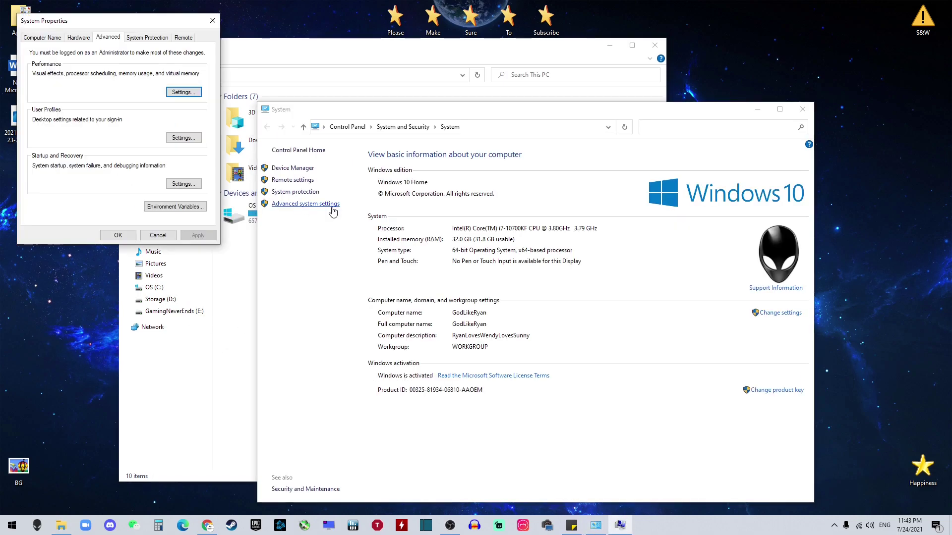
click(146, 39)
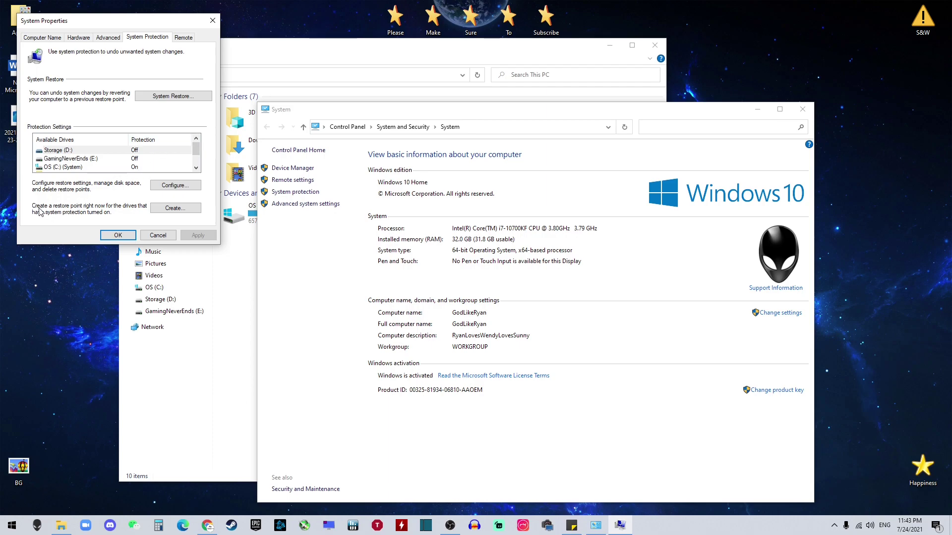
- Create a restore point described as 'perfect state' and dismiss the success message
click(176, 208)
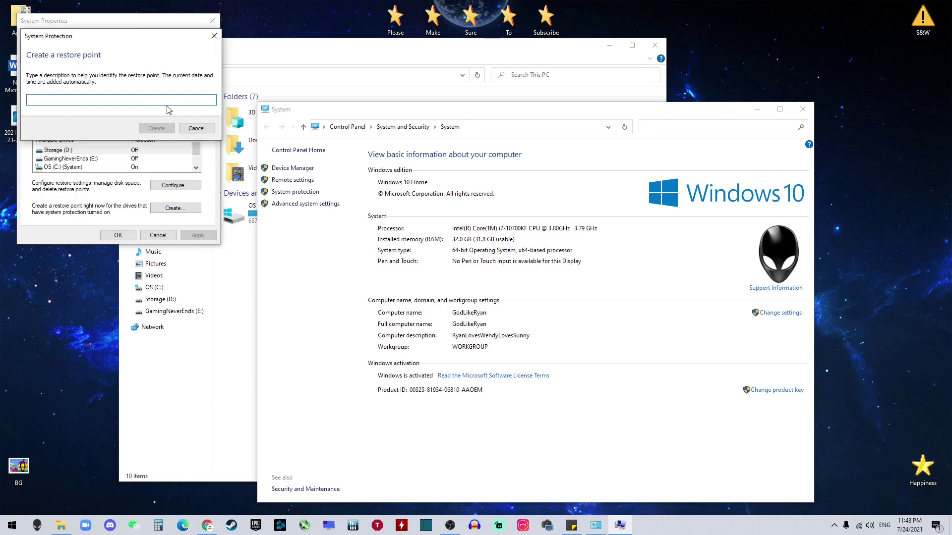
text(perfect state)
click(165, 130)
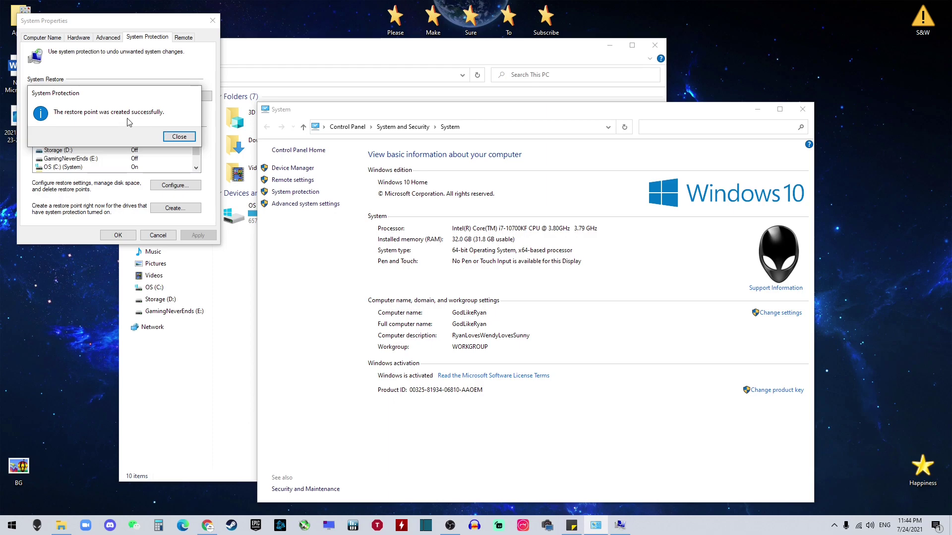
click(179, 137)
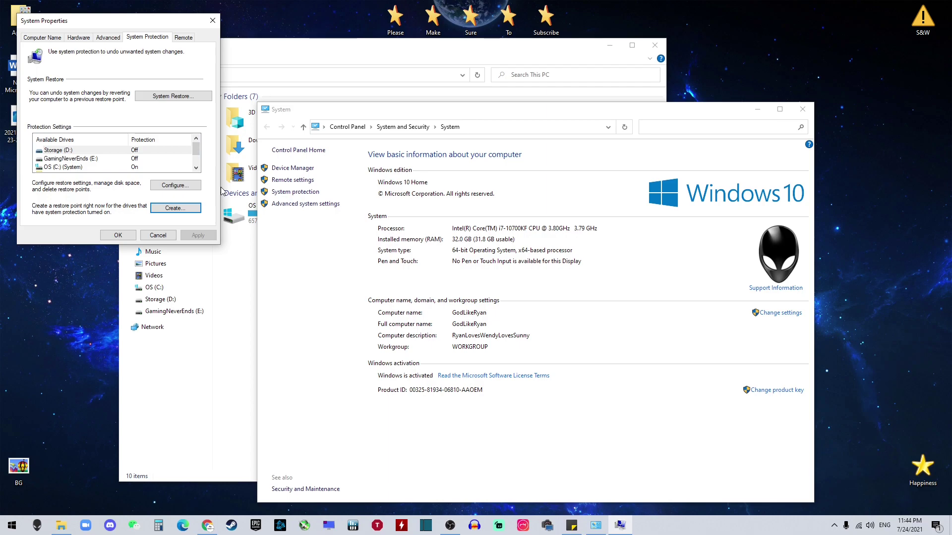
click(162, 98)
click(452, 345)
click(545, 370)
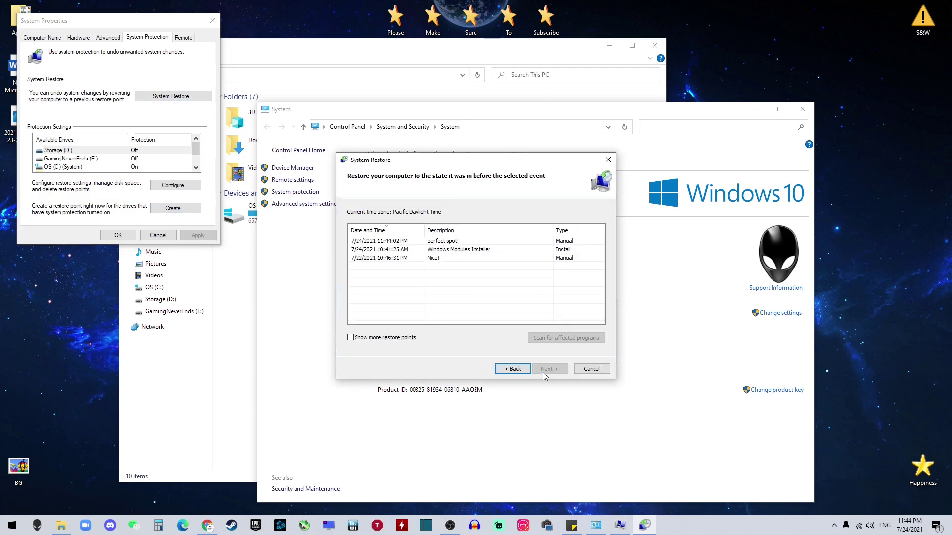
click(383, 339)
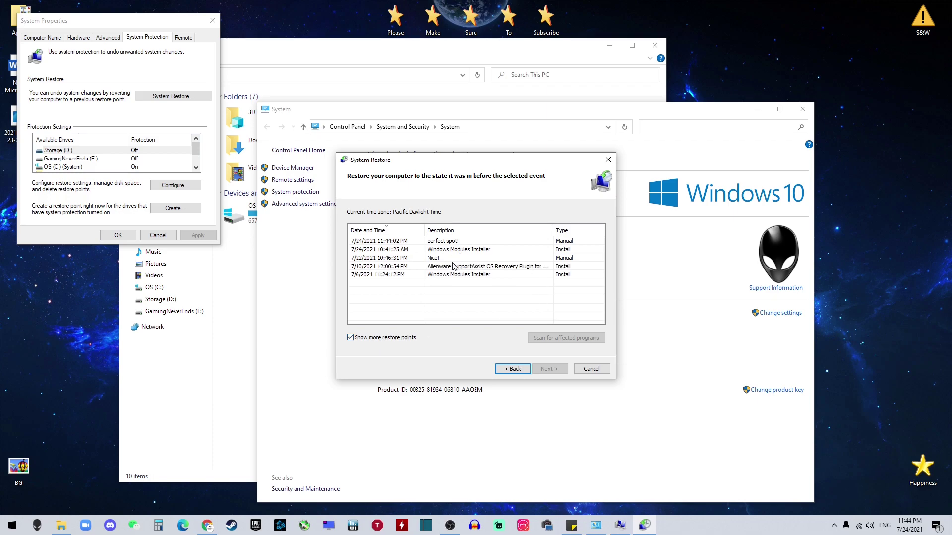
click(443, 242)
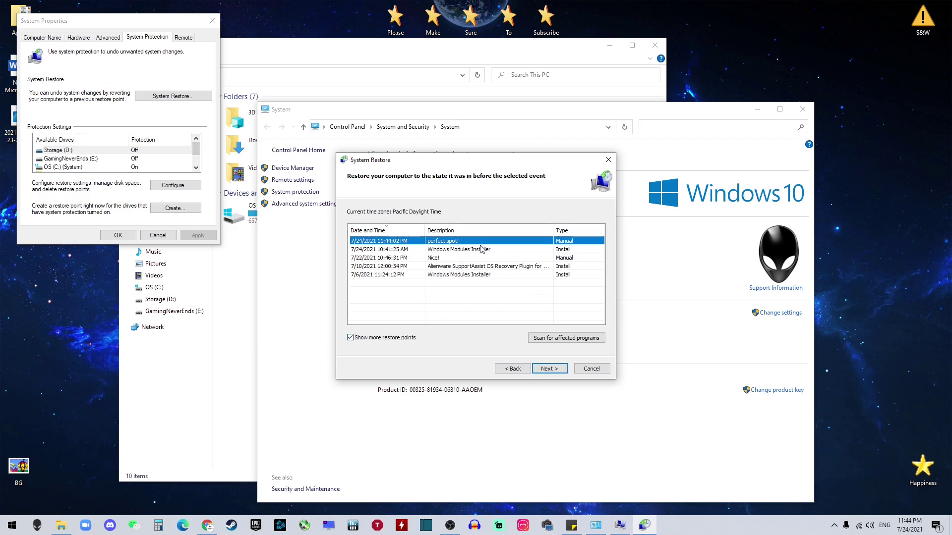
click(387, 258)
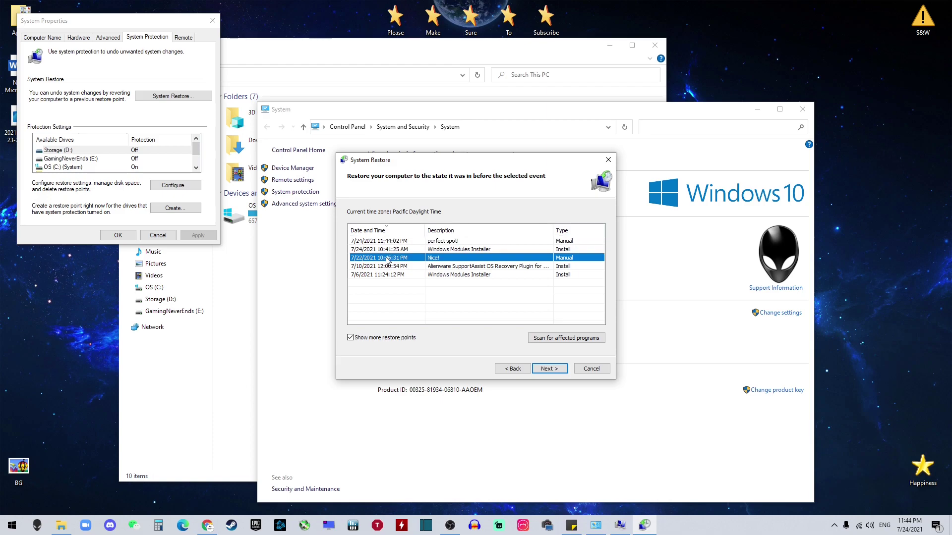
click(436, 275)
click(404, 267)
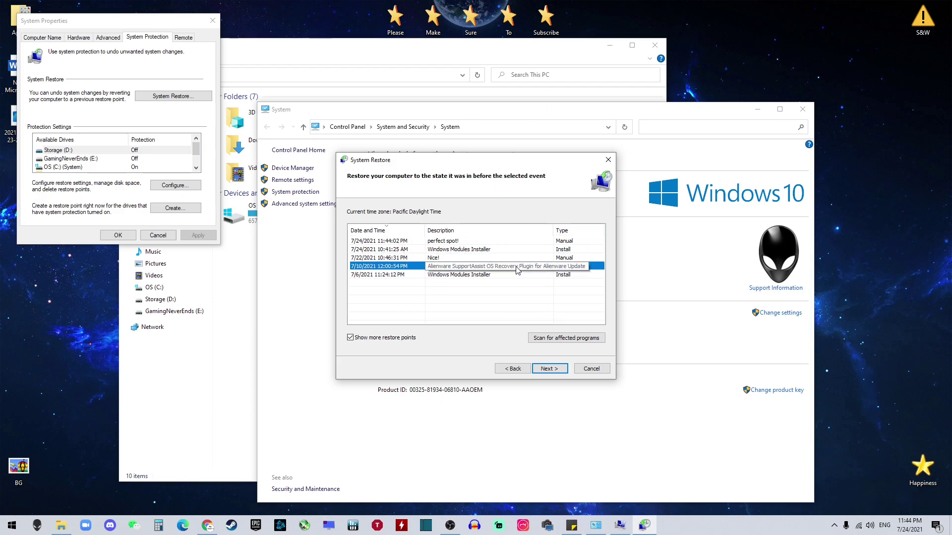
key(Escape)
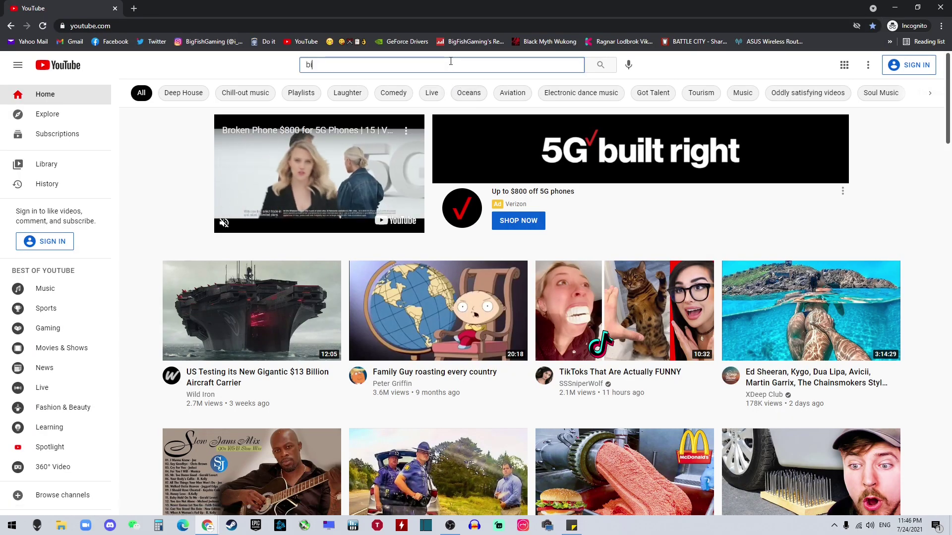
- Search YouTube for 'bigfishgaming'
text(gfishgaming)
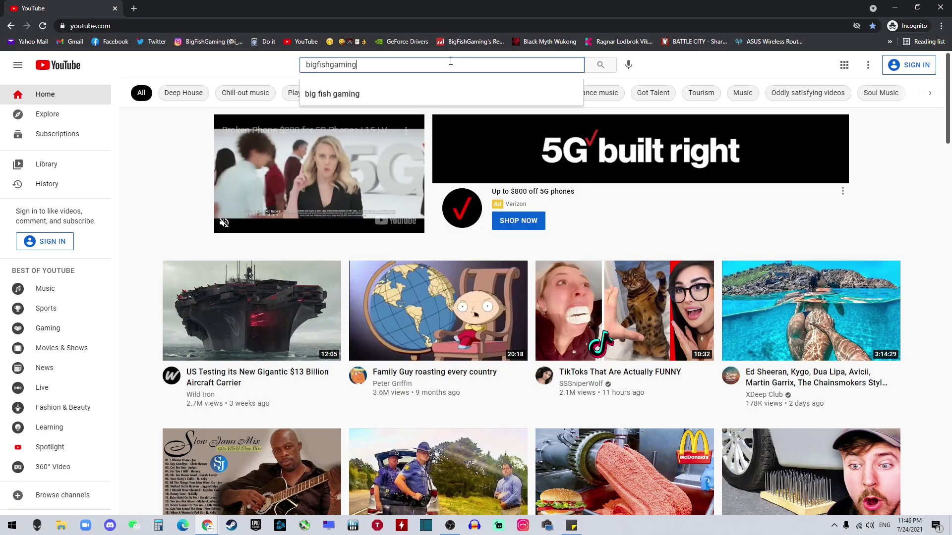
key(Return)
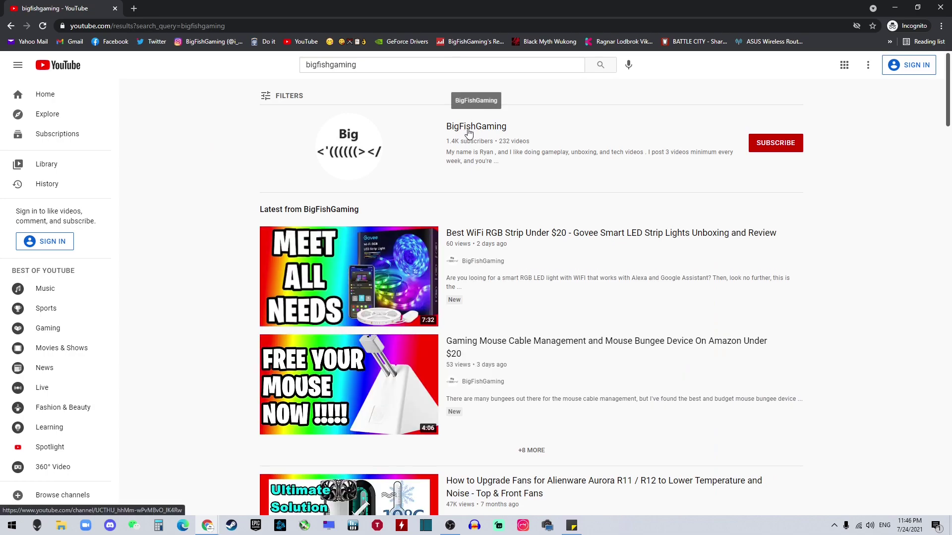
- Open the BigFishGaming channel from the top search result
click(468, 132)
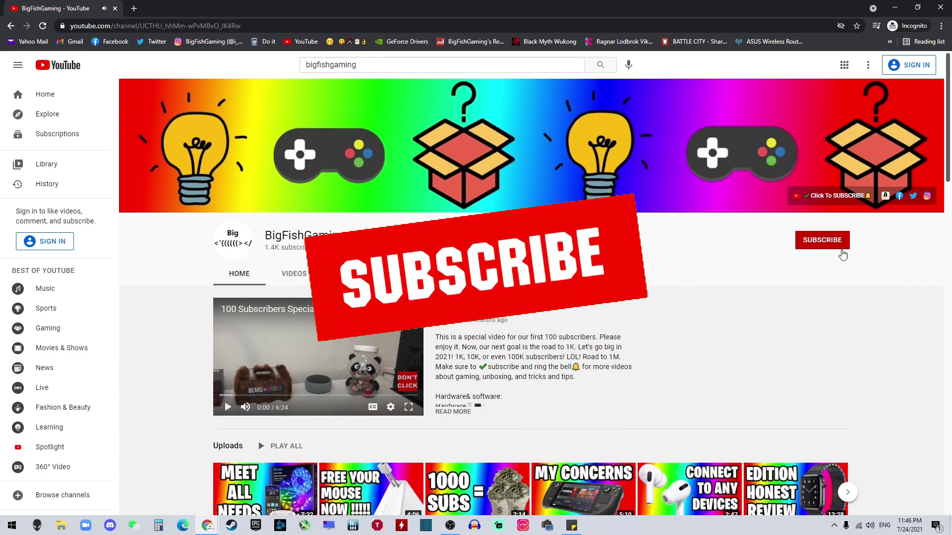